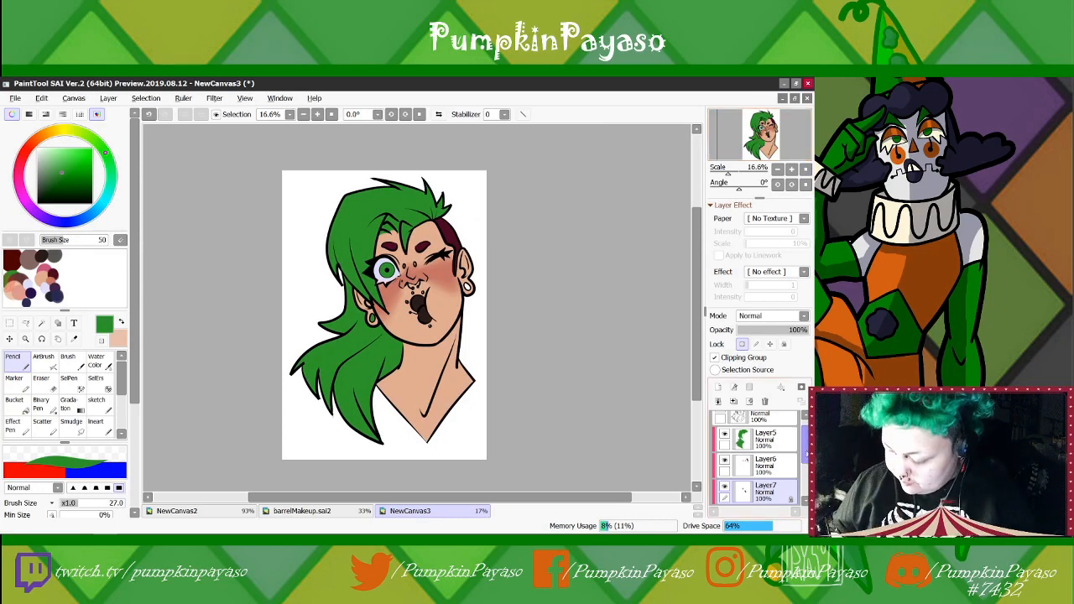
Select the area outside the character with the Magic Wand on Layer3, and invert the selection to cover the figure
left_click_drag(804, 446, 804, 440)
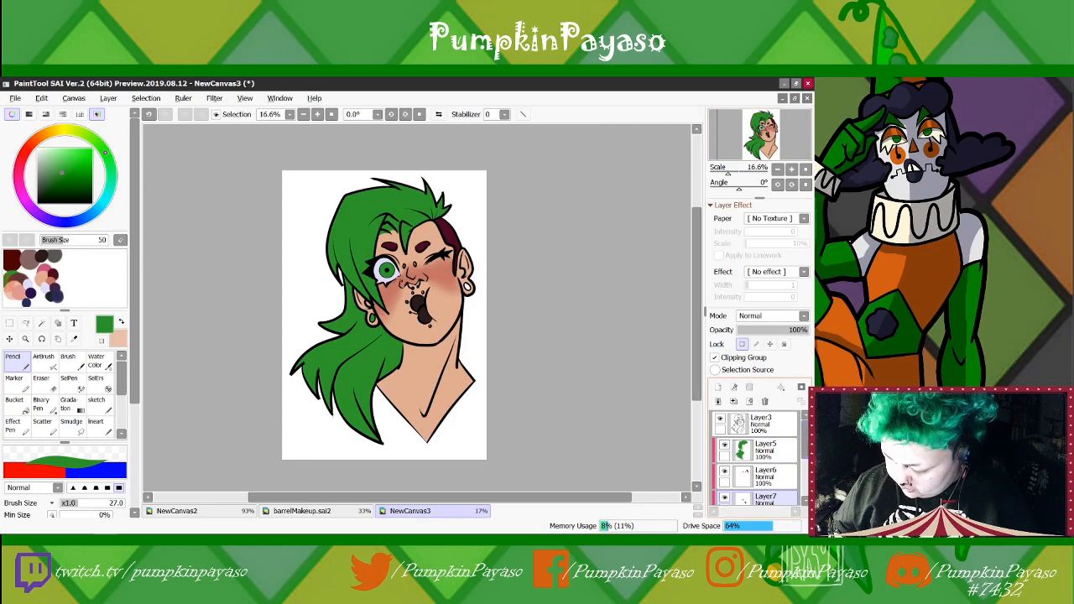
left_click(41, 327)
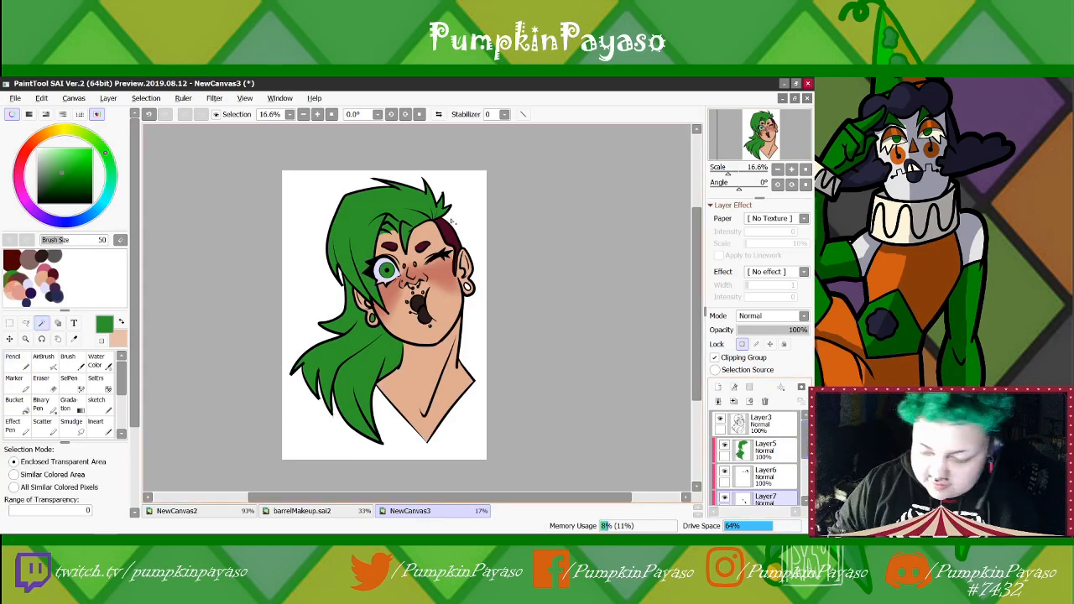
left_click(760, 424)
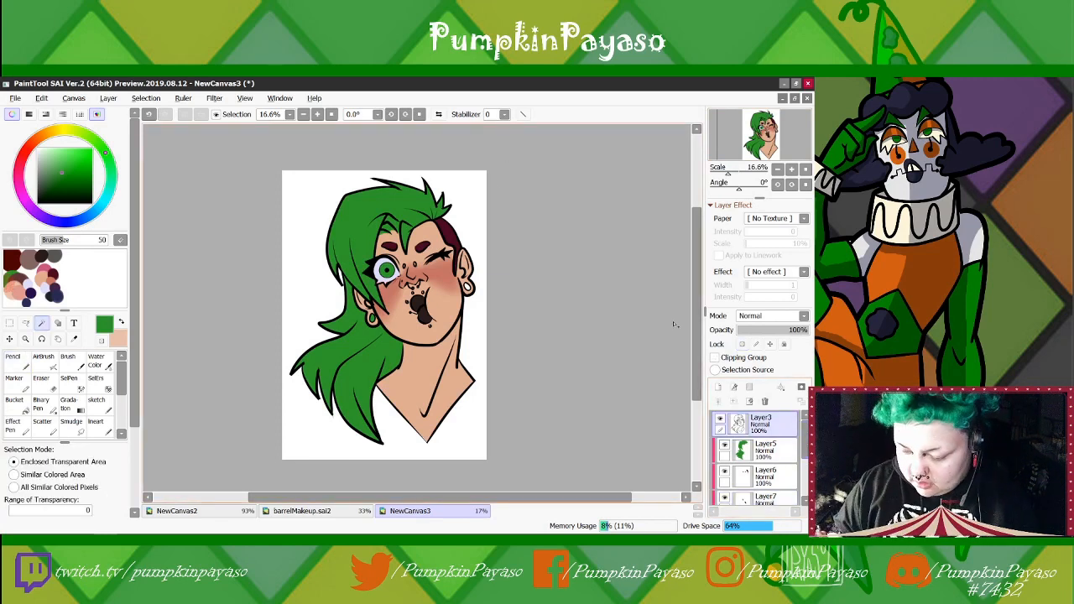
left_click(474, 206)
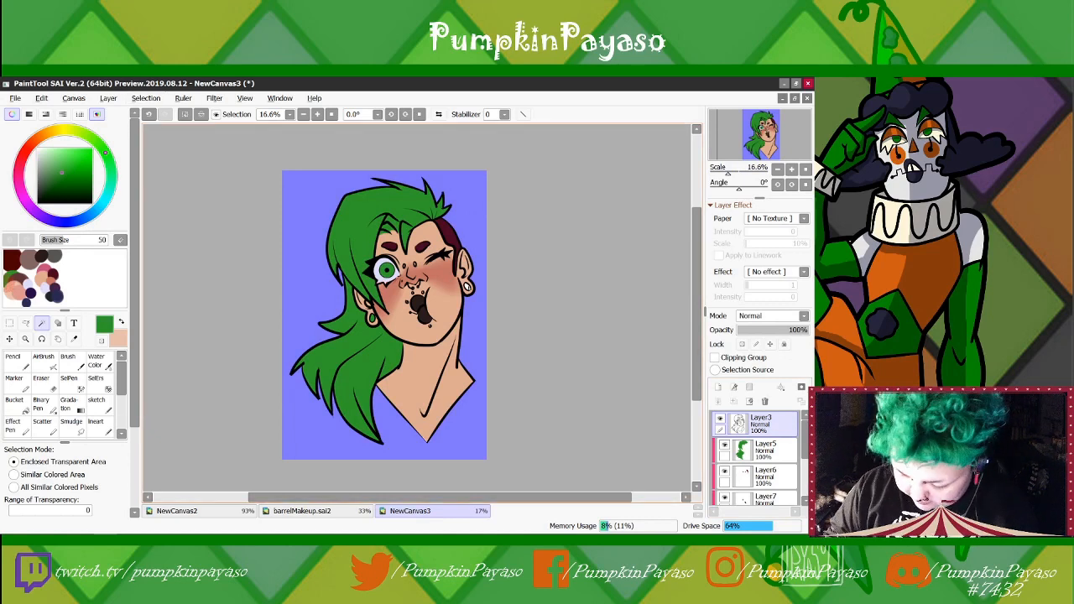
left_click(145, 98)
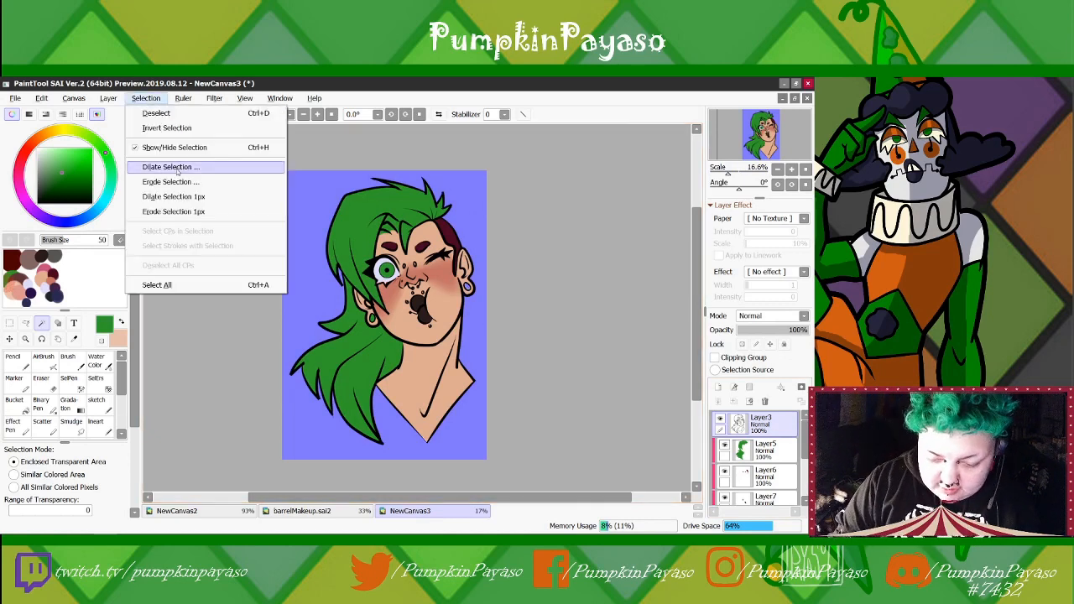
left_click(176, 129)
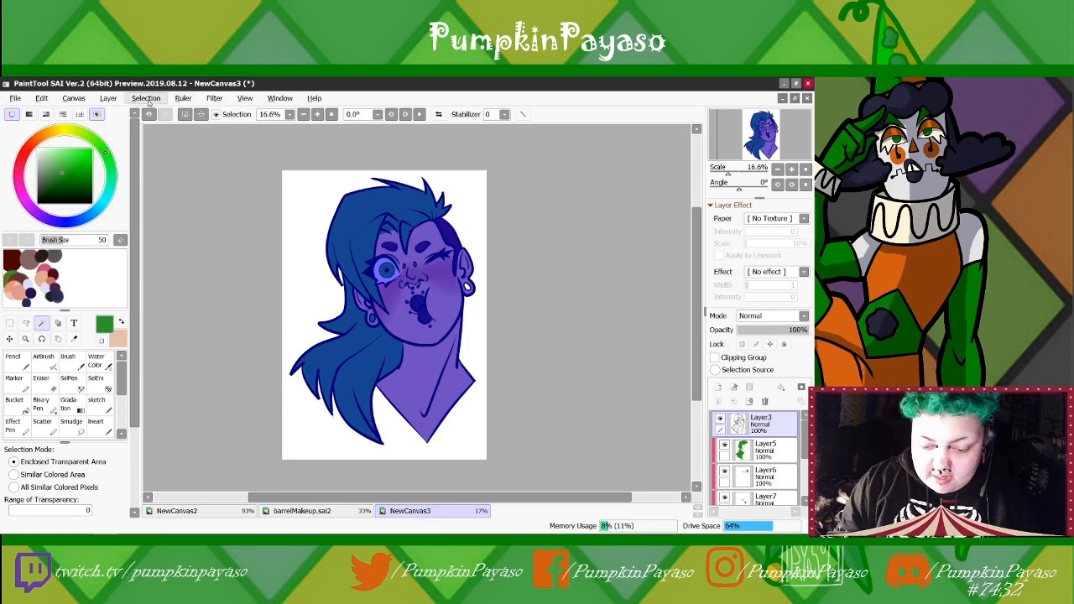
Erode the character selection by 1 px twice
left_click(183, 99)
mouse_move(146, 98)
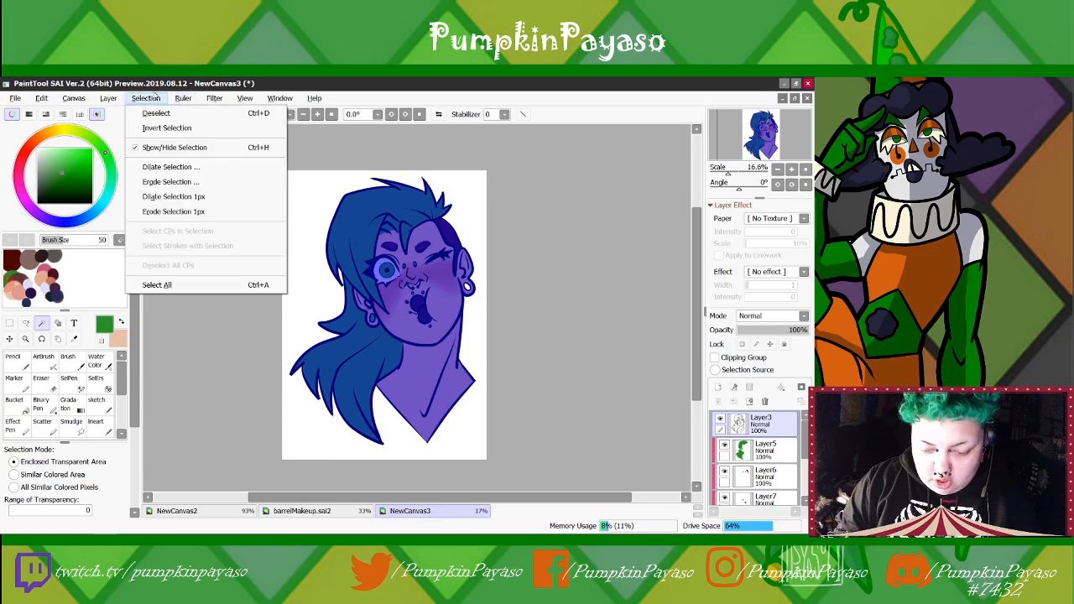
left_click(173, 210)
left_click(154, 98)
left_click(173, 209)
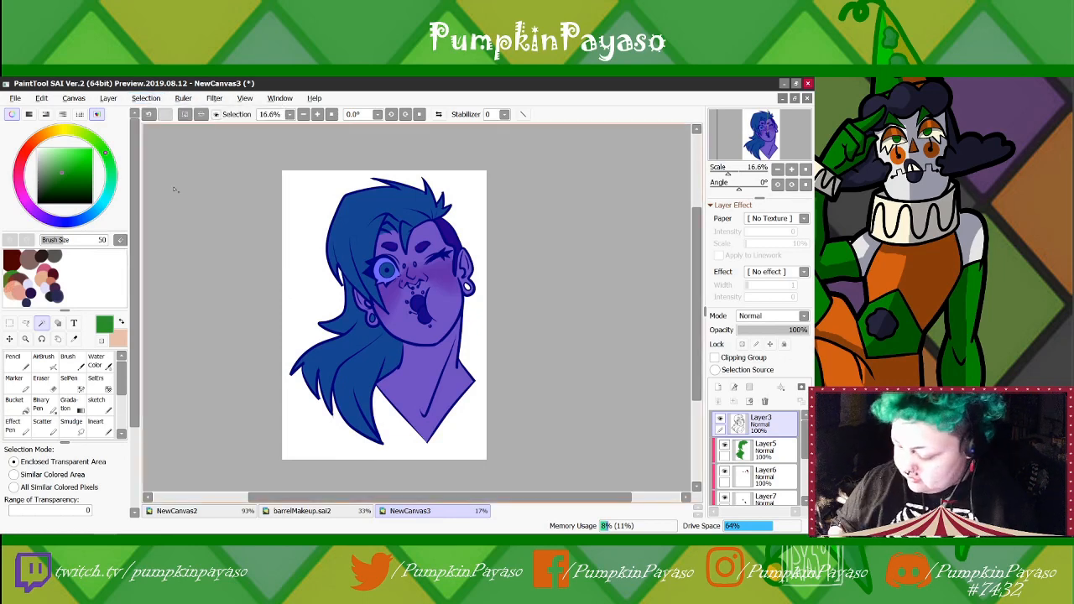
Add a new layer directly beneath the Layer3 line art and set its blending mode to Multiply
left_click(717, 387)
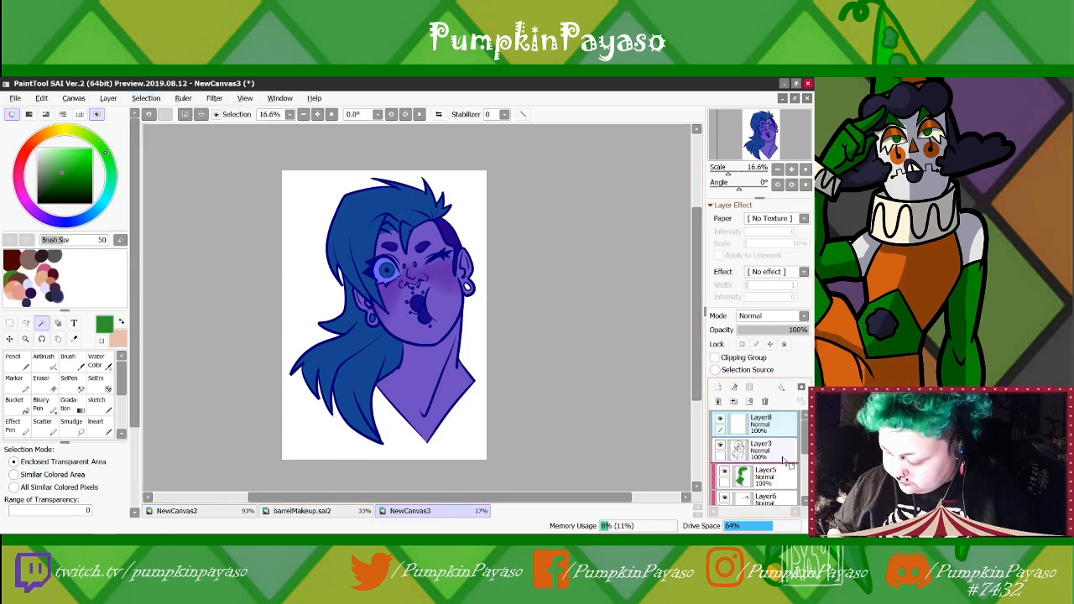
left_click_drag(782, 458, 781, 452)
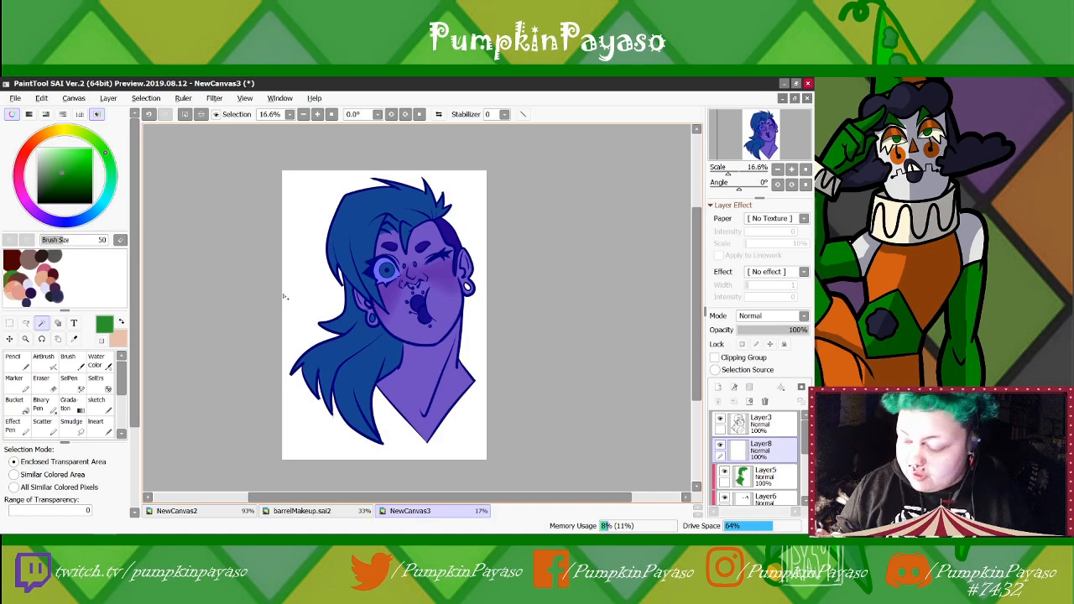
left_click(760, 317)
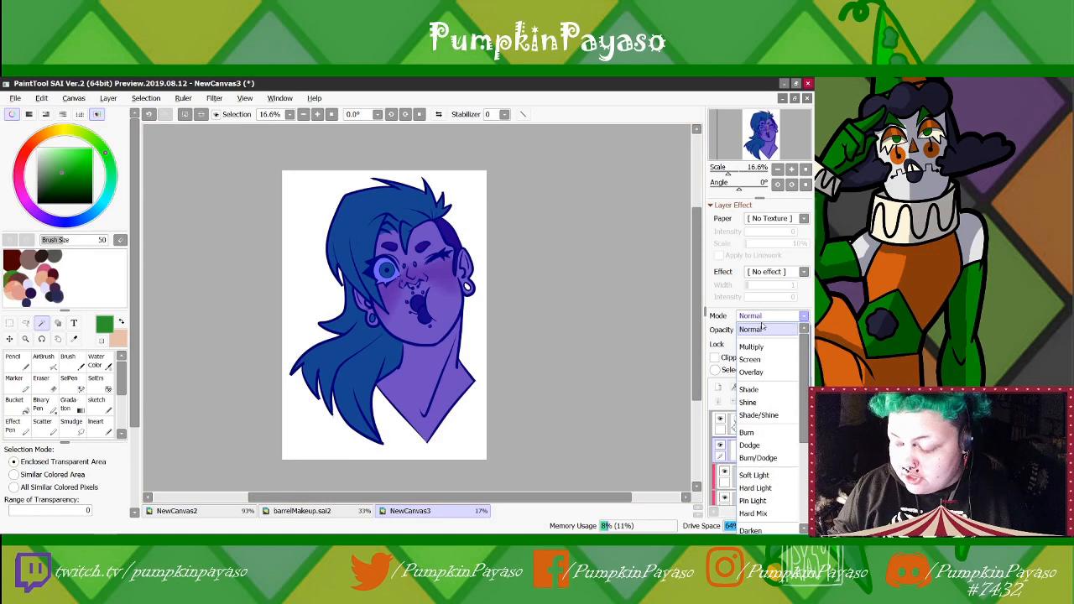
left_click(754, 347)
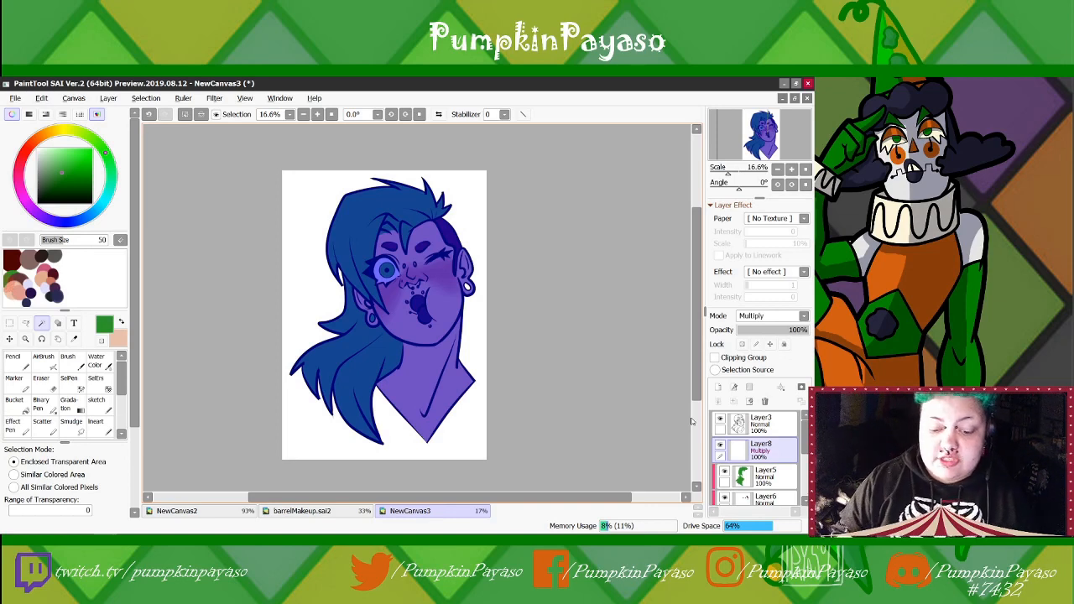
Set up the Pencil with a muted medium blue colour and a brush size of 120
left_click_drag(105, 183, 93, 218)
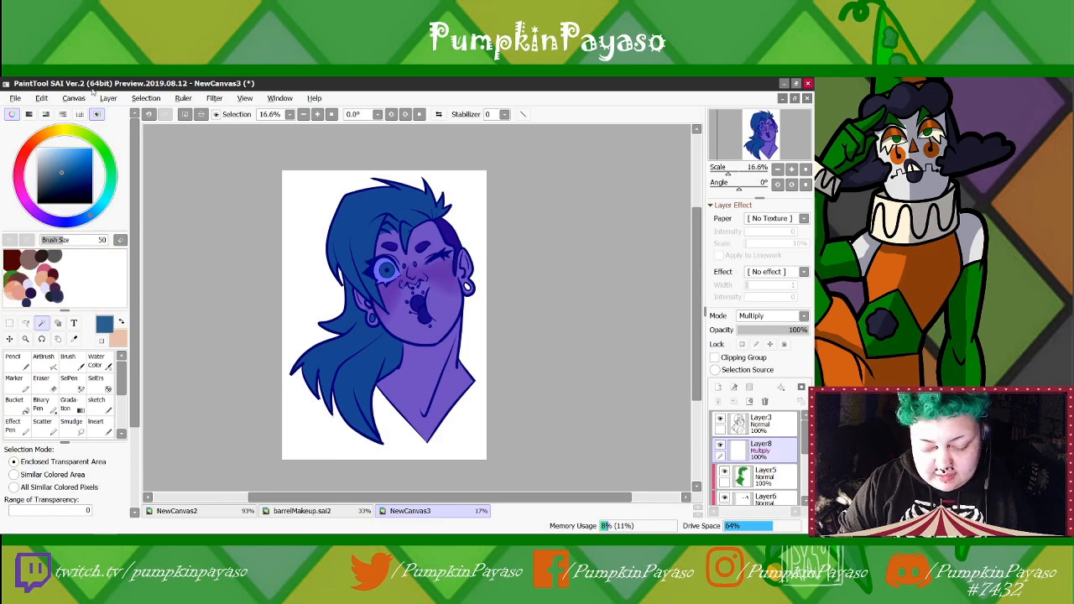
left_click(14, 358)
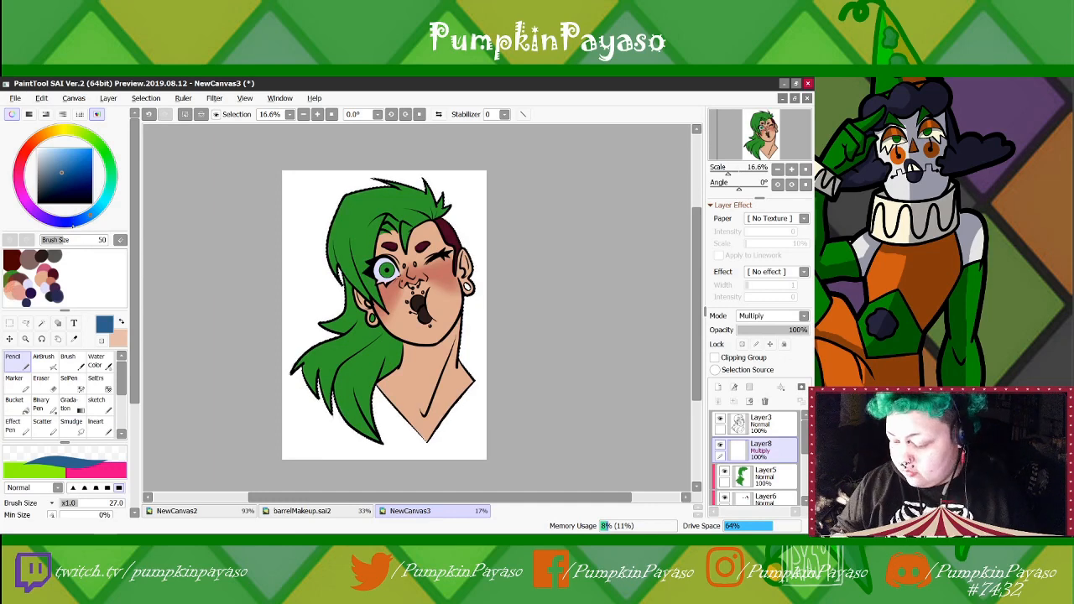
left_click_drag(96, 504, 107, 504)
mouse_move(155, 533)
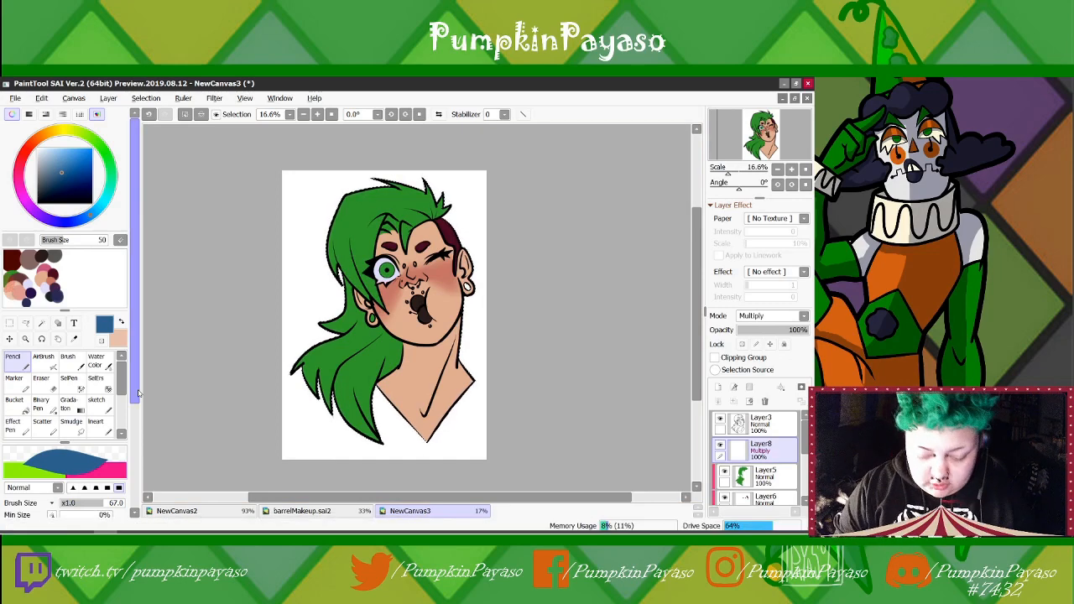
scroll(135, 473, "down", 6)
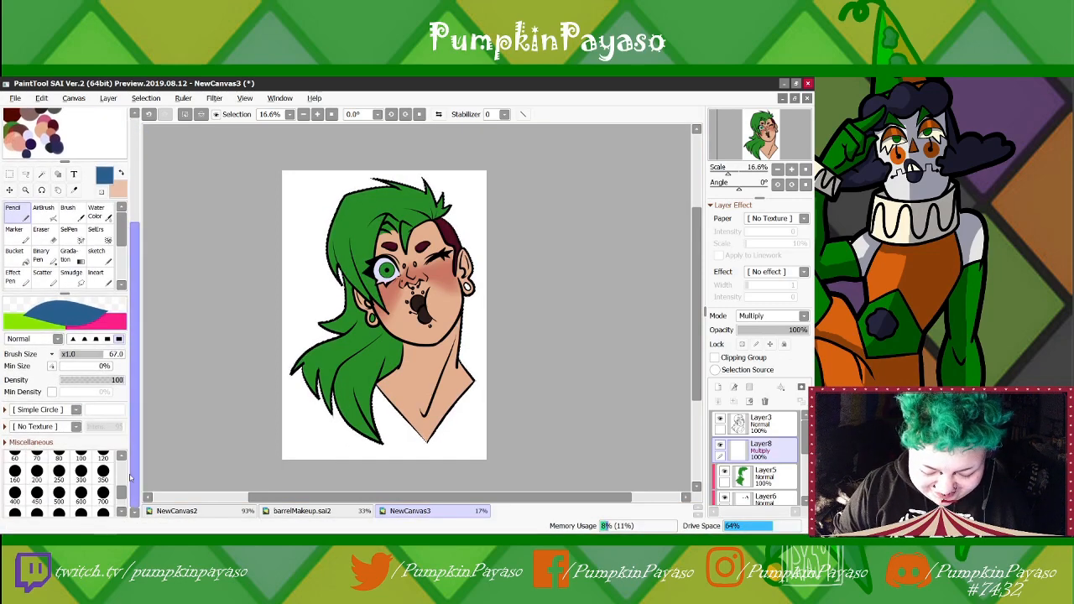
scroll(117, 491, "up", 2)
left_click(103, 485)
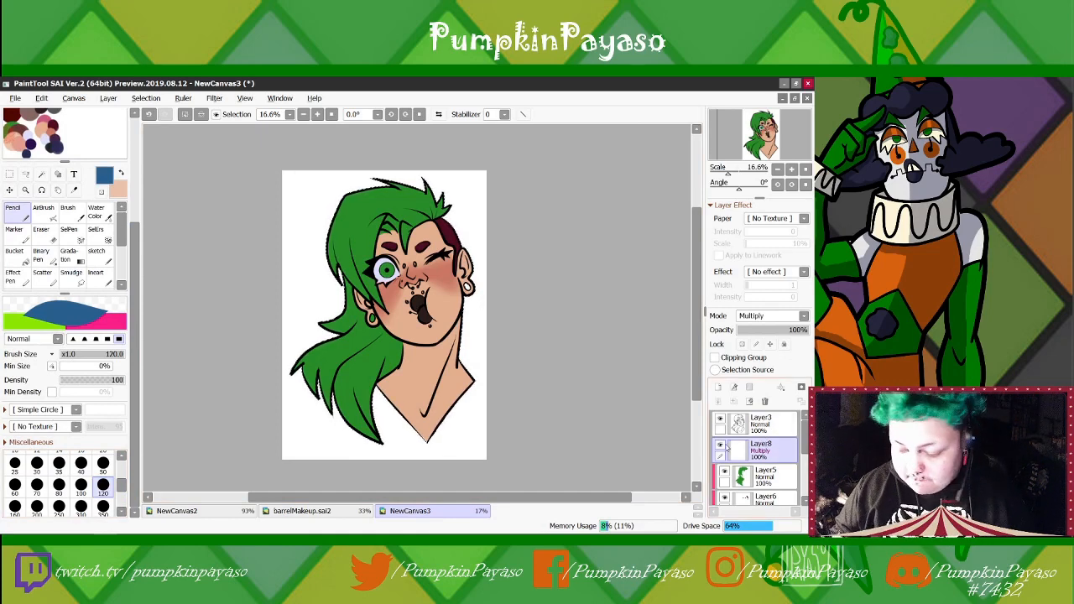
Paint a small blue swatch on the background in the canvas's upper-right corner, inverting the selection before and after
left_click(153, 100)
left_click(166, 127)
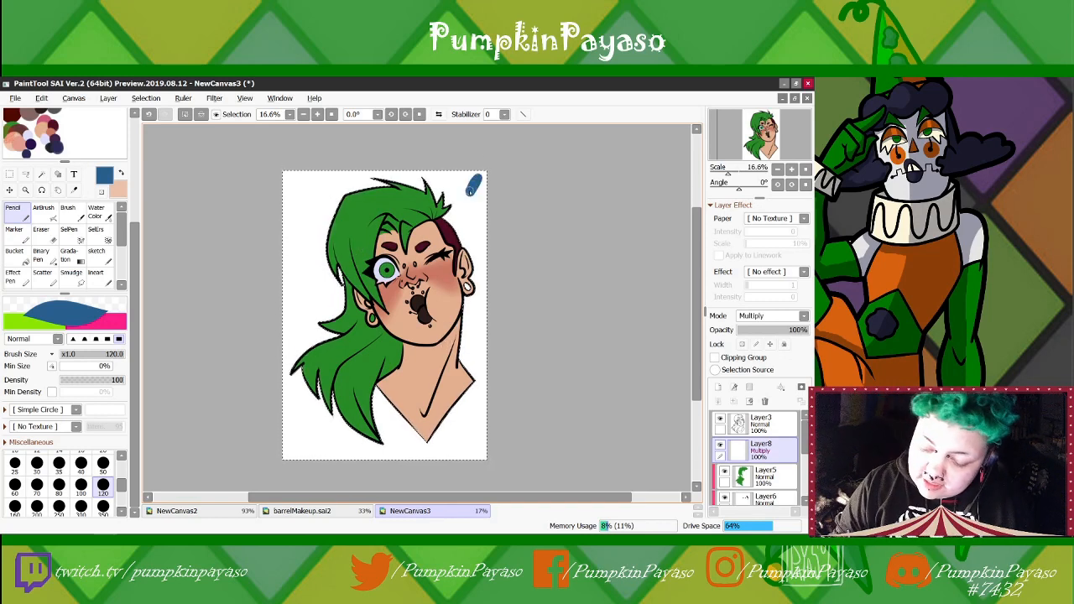
mouse_move(468, 180)
left_mouse_down()
mouse_move(471, 194)
mouse_move(458, 201)
mouse_move(471, 193)
left_mouse_up()
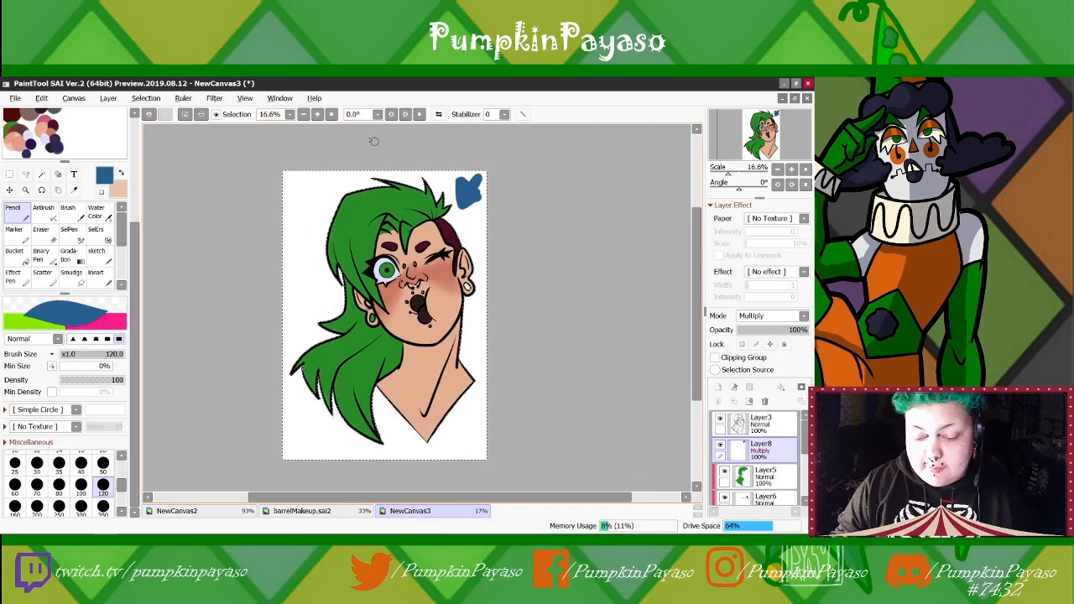
left_click(146, 98)
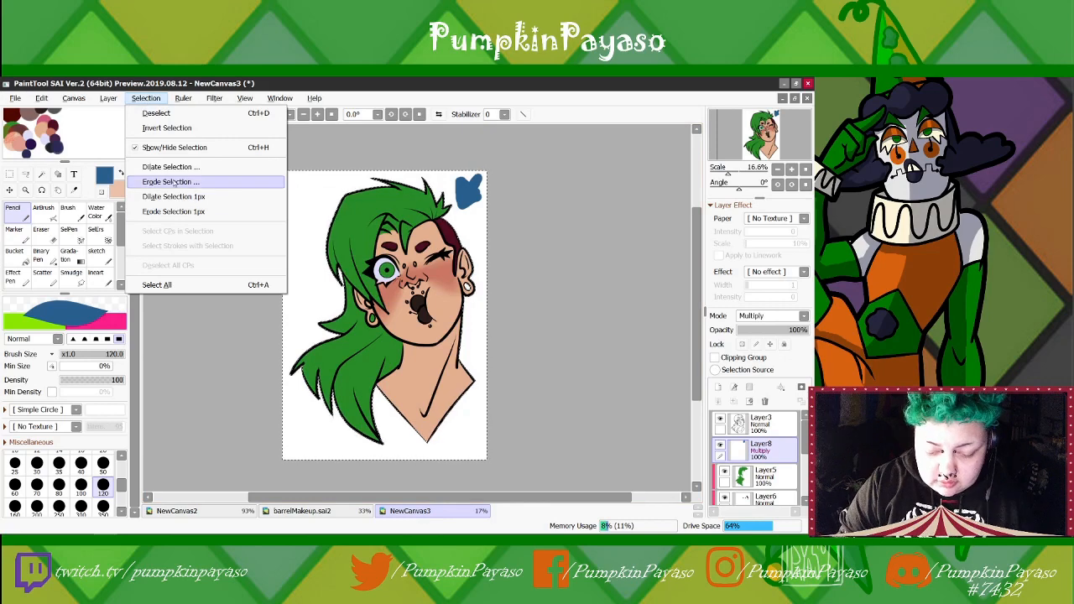
left_click(156, 113)
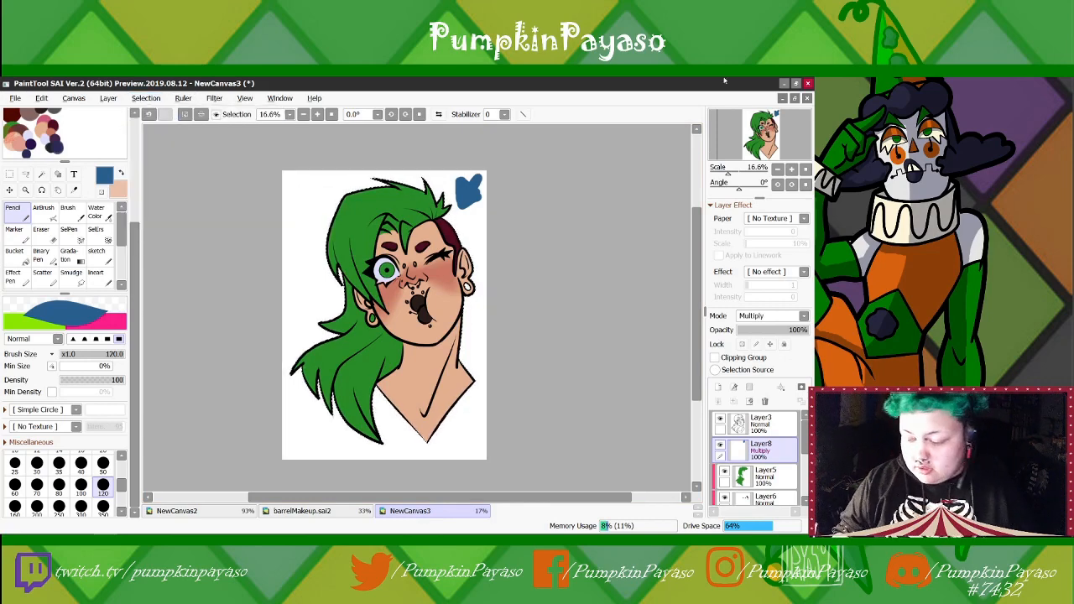
Paint blue Multiply shadows beside the winking eye, along the nose, and around the open eye's socket and brow
left_click_drag(729, 172, 731, 173)
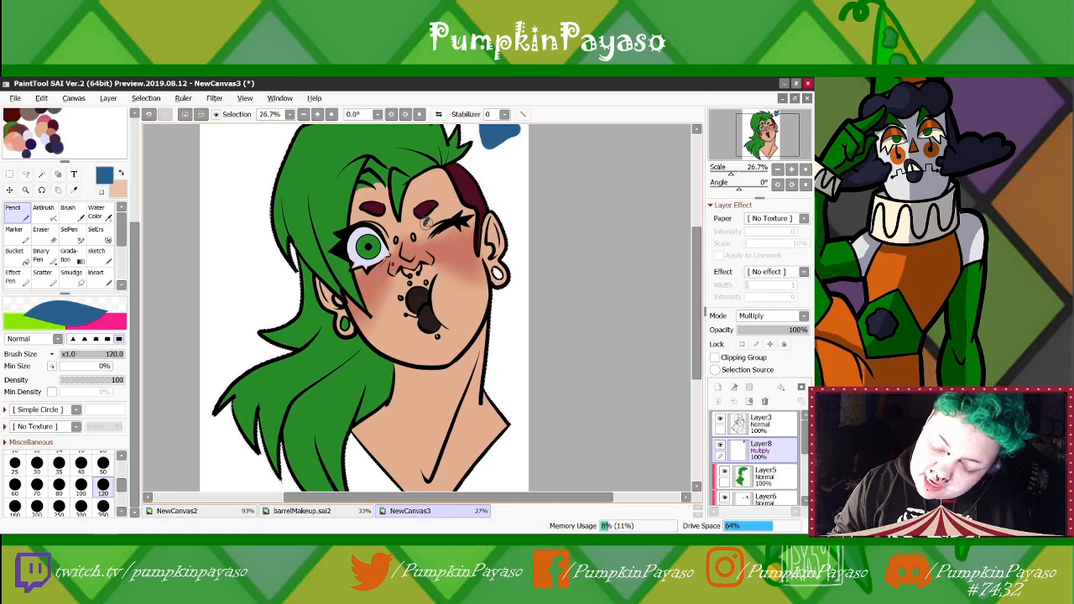
mouse_move(431, 228)
left_mouse_down()
mouse_move(430, 216)
mouse_move(425, 235)
mouse_move(423, 219)
mouse_move(424, 238)
mouse_move(424, 220)
mouse_move(428, 237)
mouse_move(443, 225)
mouse_move(426, 212)
mouse_move(443, 221)
mouse_move(428, 220)
mouse_move(426, 232)
mouse_move(425, 220)
mouse_move(427, 247)
mouse_move(424, 213)
left_mouse_up()
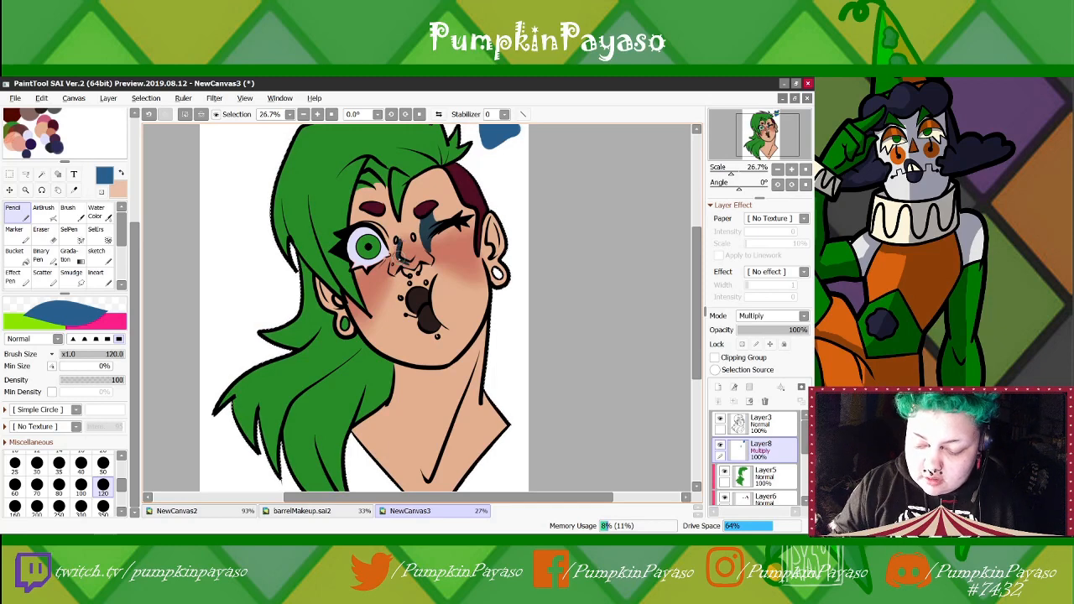
left_click_drag(408, 267, 396, 262)
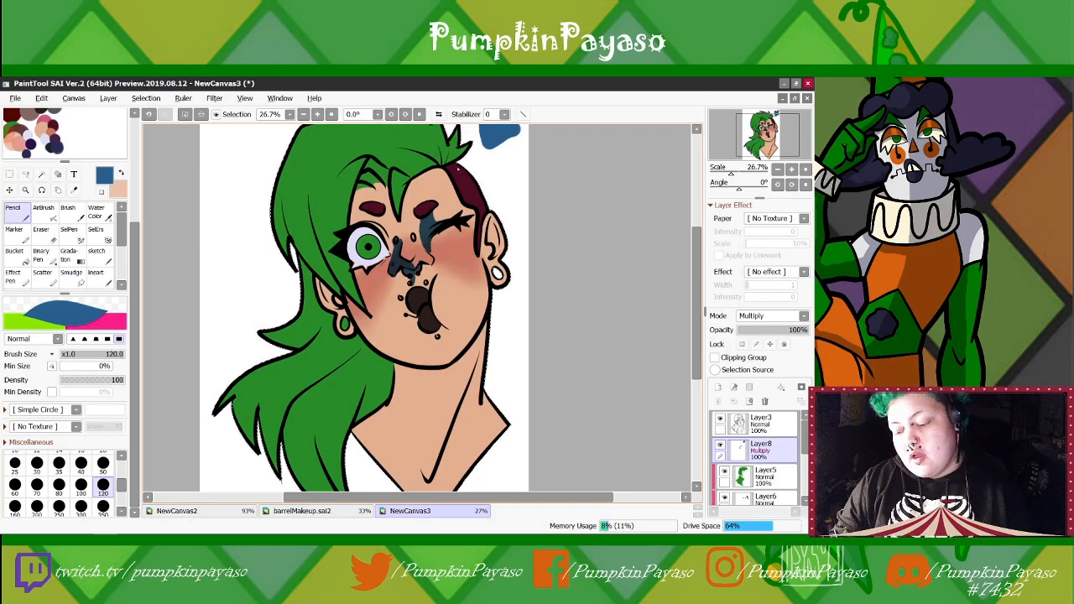
left_click_drag(362, 208, 386, 206)
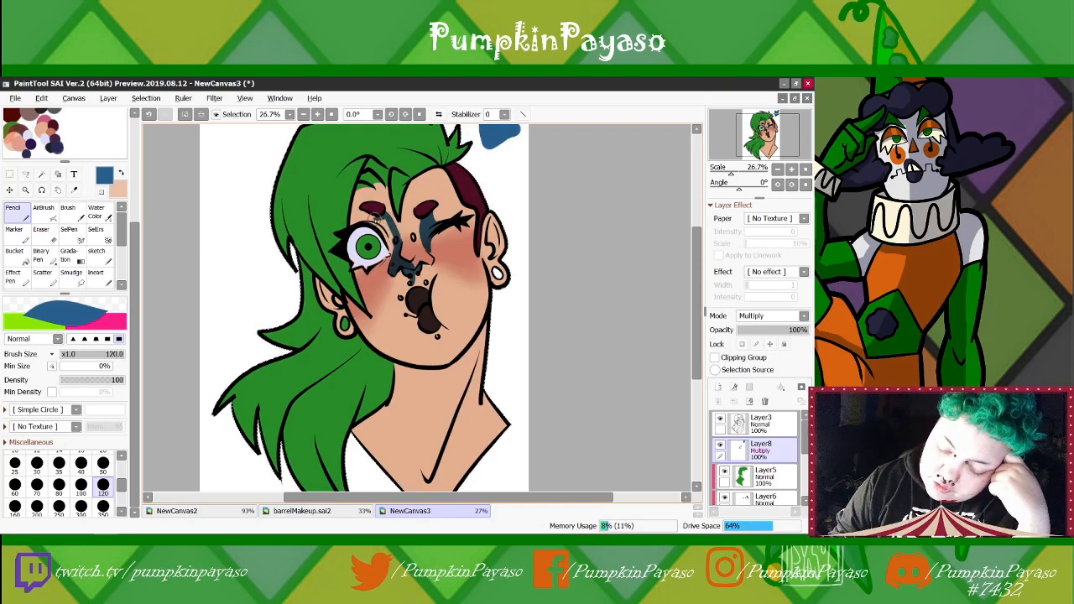
left_click_drag(368, 220, 391, 244)
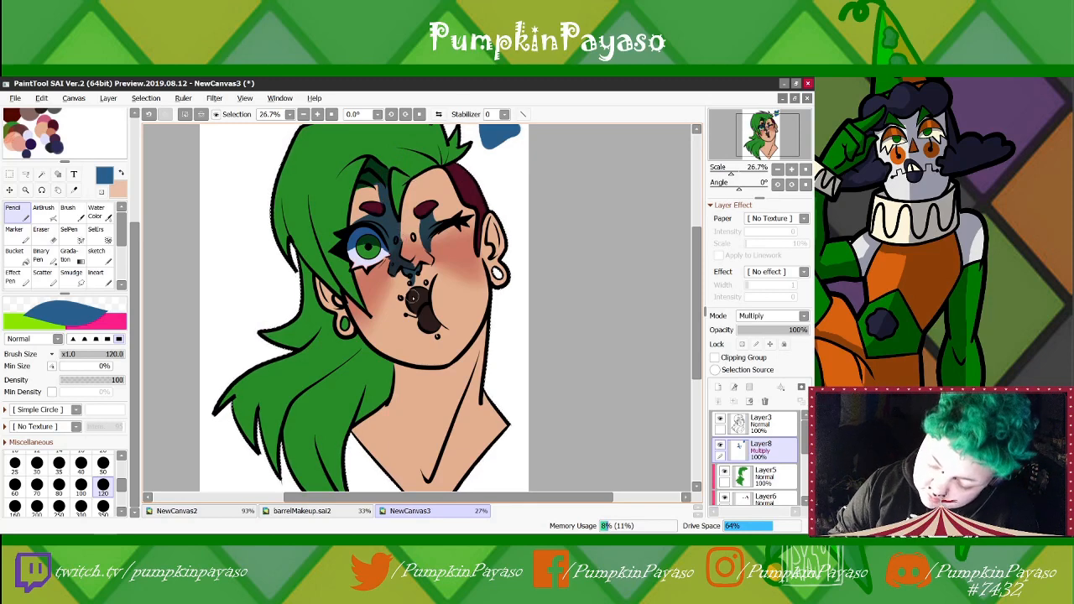
Paint shadows around the mouth and beneath the open eye, with a diagonal band running down the cheek
mouse_move(435, 274)
left_mouse_down()
mouse_move(426, 305)
mouse_move(438, 327)
left_mouse_up()
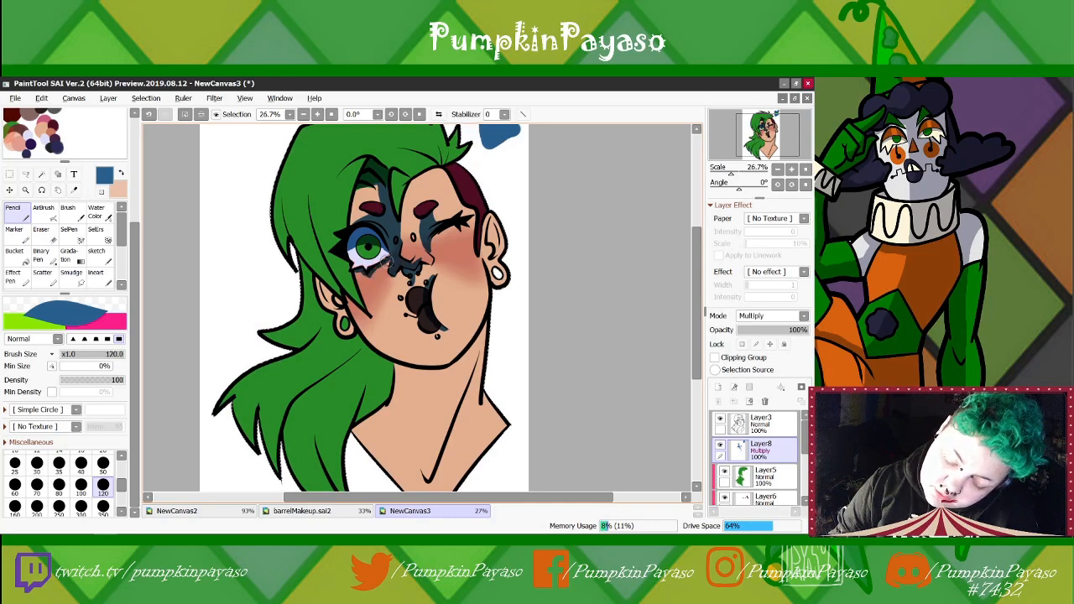
left_click_drag(388, 260, 369, 314)
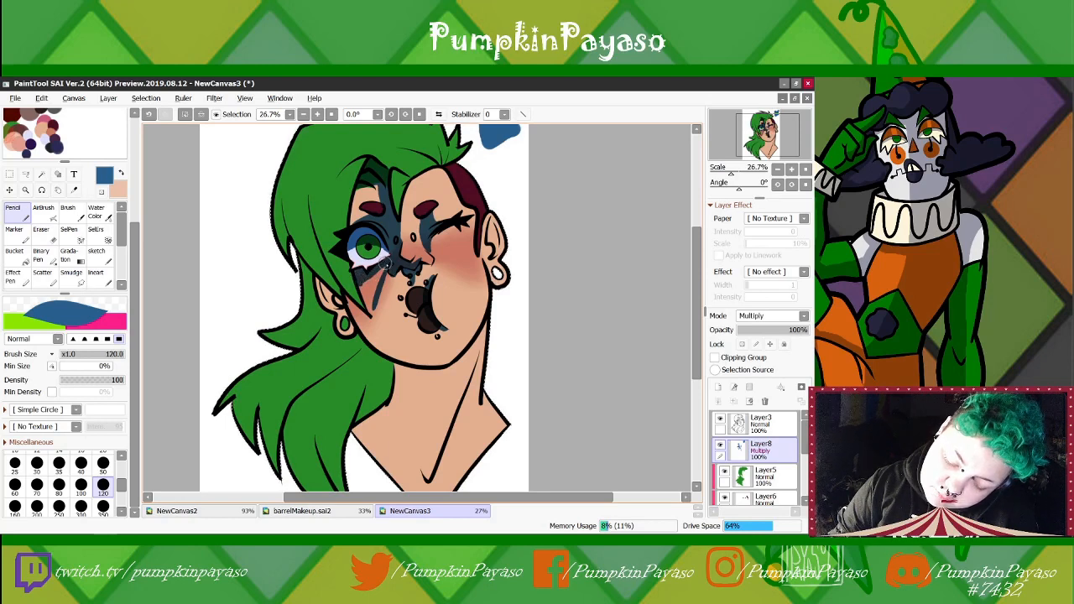
mouse_move(385, 264)
left_mouse_down()
mouse_move(366, 280)
mouse_move(375, 312)
left_mouse_up()
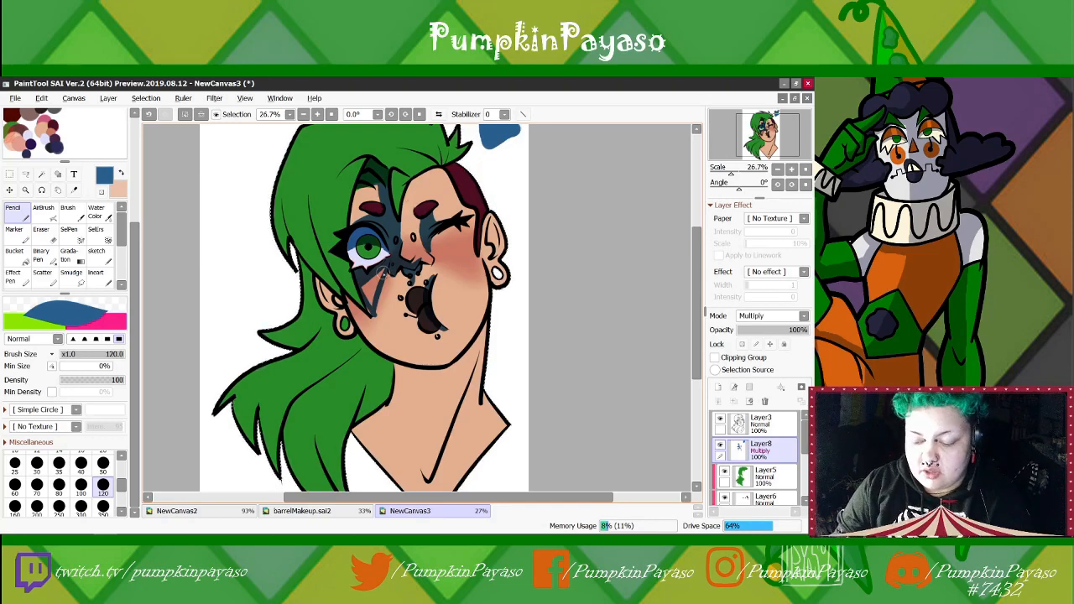
key("e")
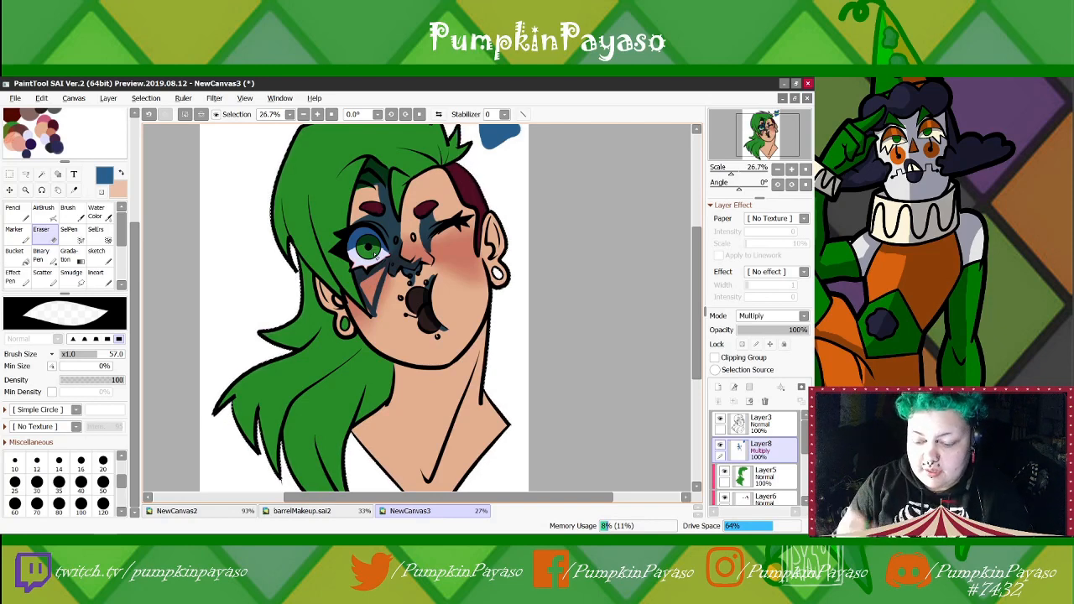
key("n")
left_click_drag(389, 271, 377, 312)
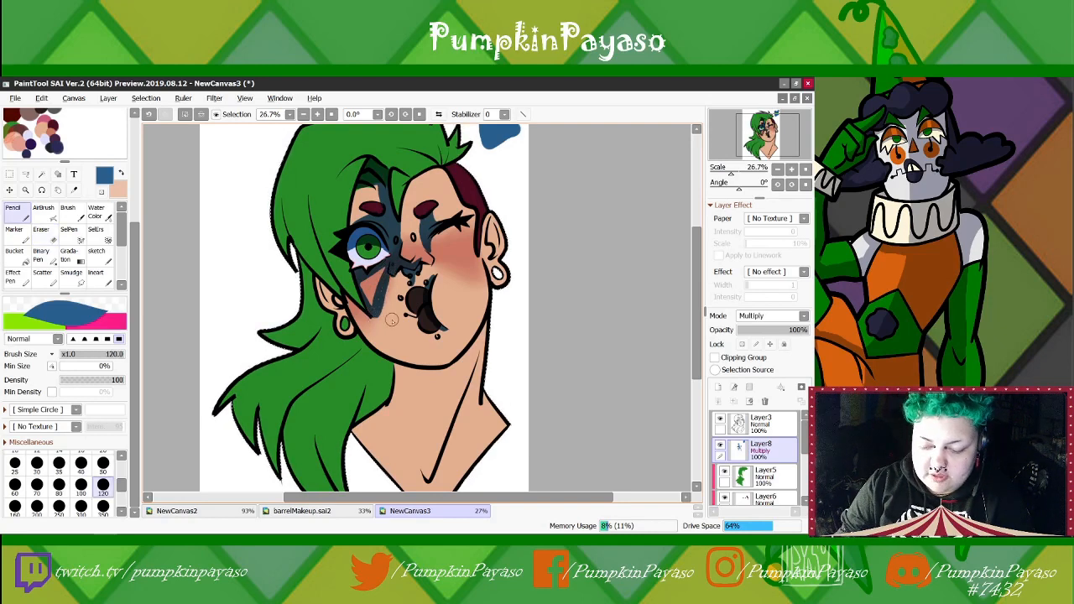
Fill the shadow across the cheek, jaw and chin on the open-eye side, and trim its edge below the mouth with the Eraser
mouse_move(406, 279)
left_mouse_down()
mouse_move(386, 297)
mouse_move(408, 282)
mouse_move(403, 304)
mouse_move(447, 365)
left_mouse_up()
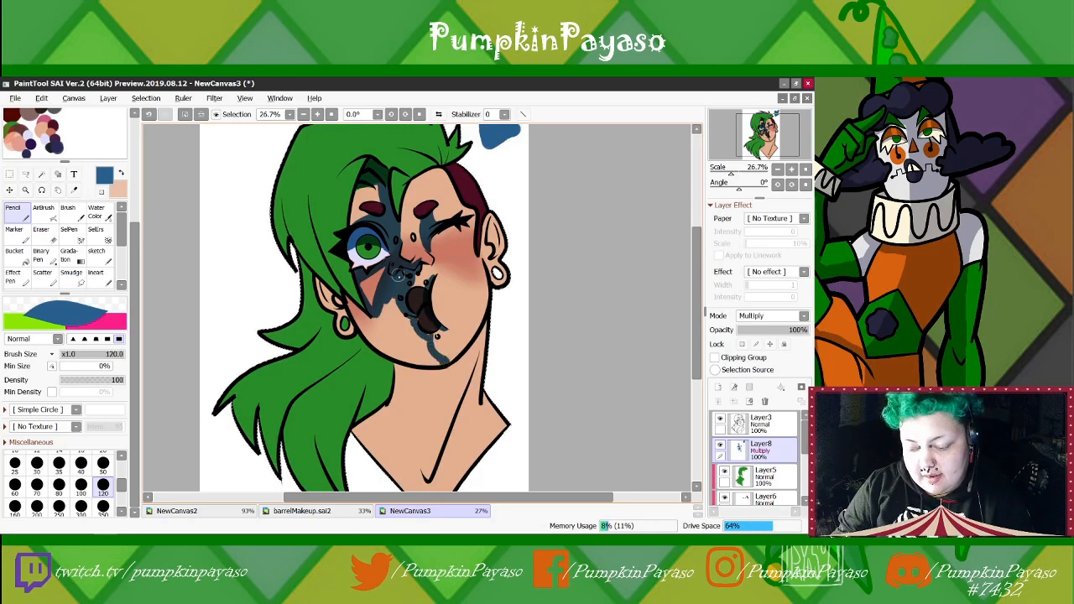
left_click_drag(397, 278, 378, 333)
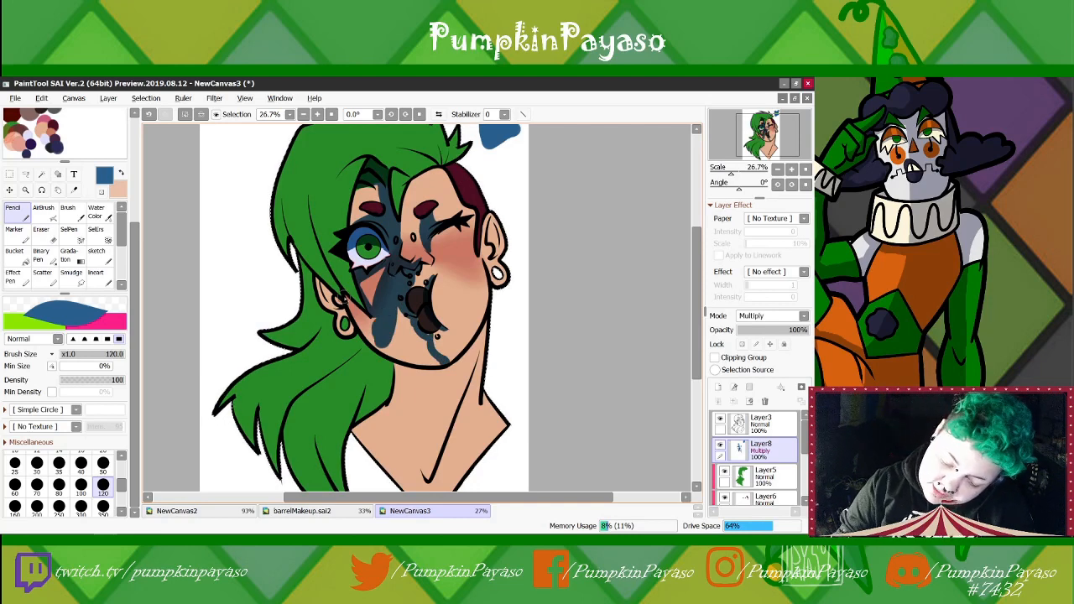
mouse_move(344, 296)
left_mouse_down()
mouse_move(375, 326)
mouse_move(346, 297)
mouse_move(387, 331)
mouse_move(357, 312)
mouse_move(380, 343)
mouse_move(365, 327)
mouse_move(383, 326)
mouse_move(375, 341)
mouse_move(408, 354)
mouse_move(405, 322)
mouse_move(429, 355)
mouse_move(429, 335)
mouse_move(439, 361)
mouse_move(404, 359)
mouse_move(434, 364)
mouse_move(392, 211)
mouse_move(397, 319)
mouse_move(424, 319)
left_mouse_up()
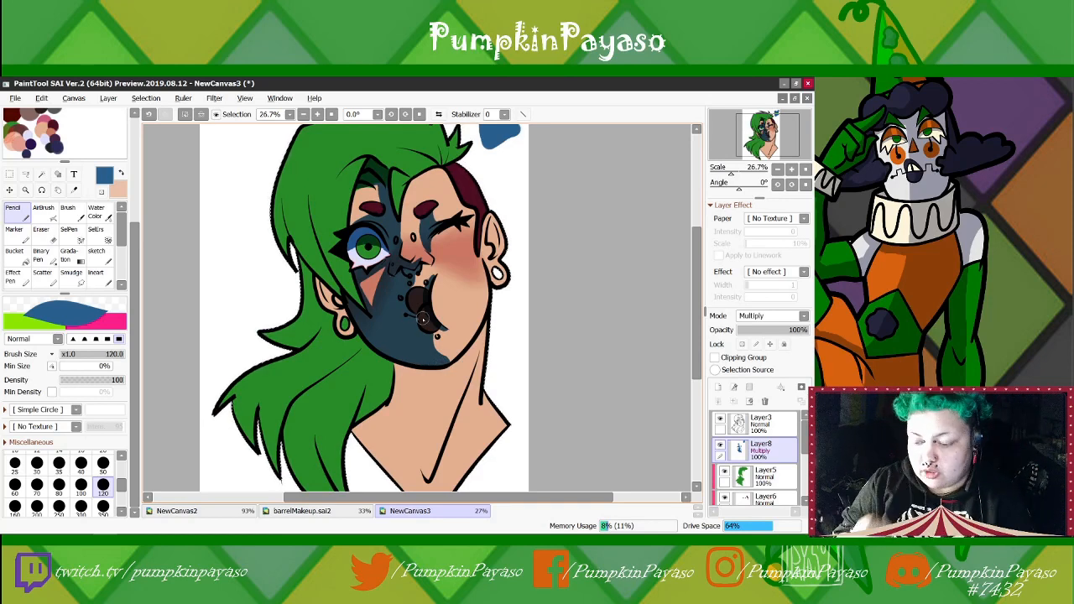
key("e")
left_click_drag(437, 336, 448, 361)
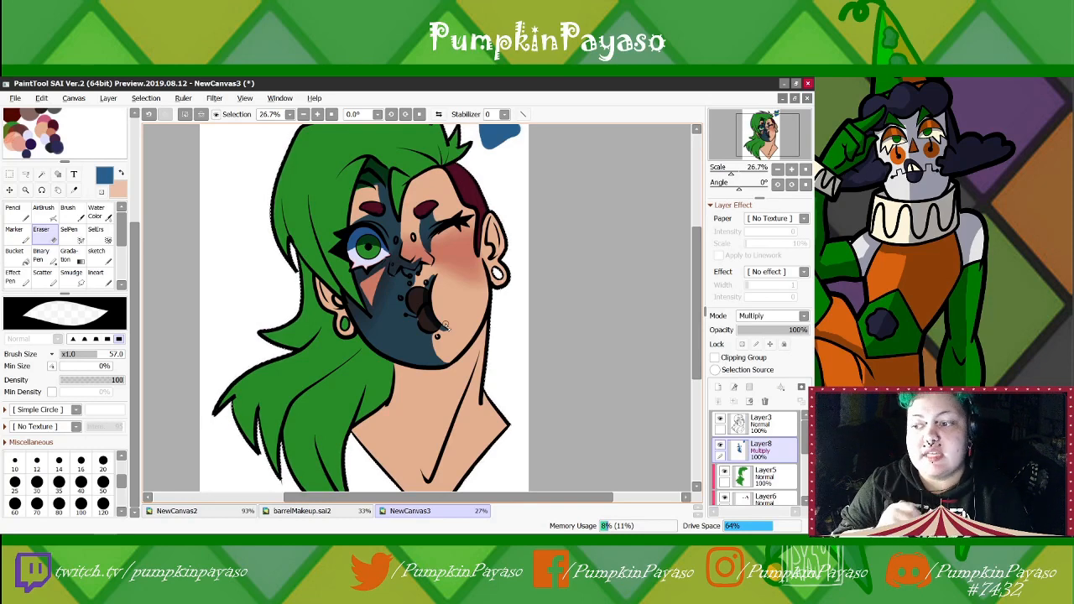
Touch up the shadow edge at the lips with the Eraser and Pencil, and fill in the forehead shadow around the open eye's brow
key("n")
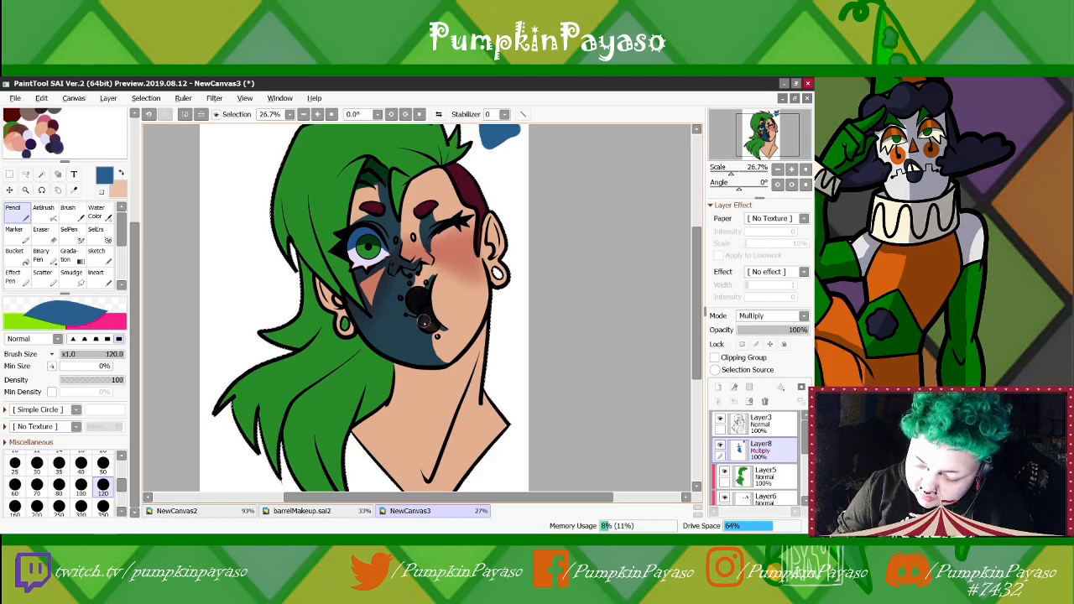
key("e")
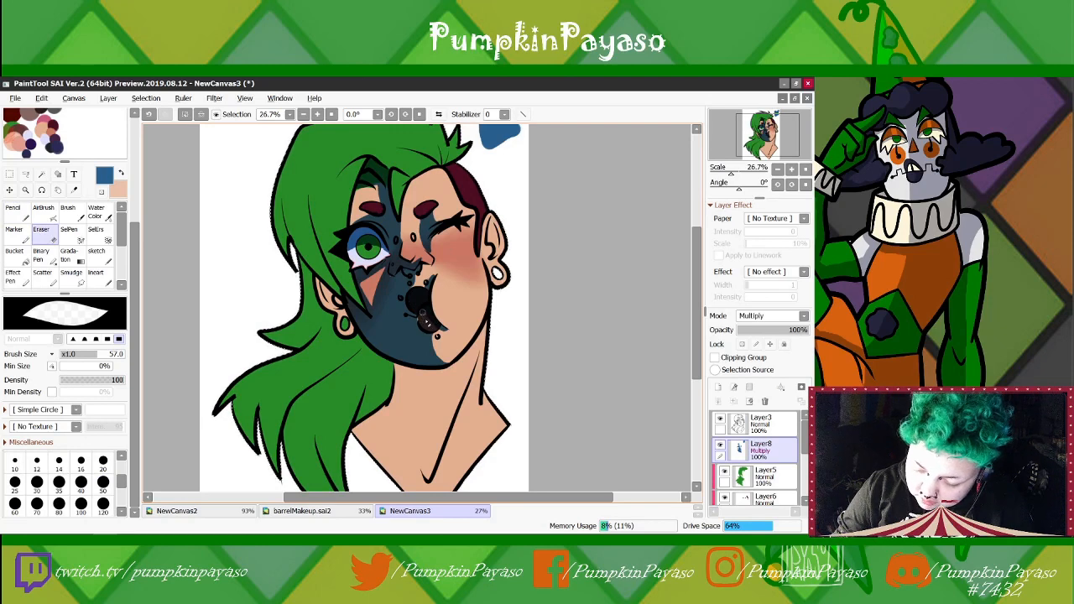
key("n")
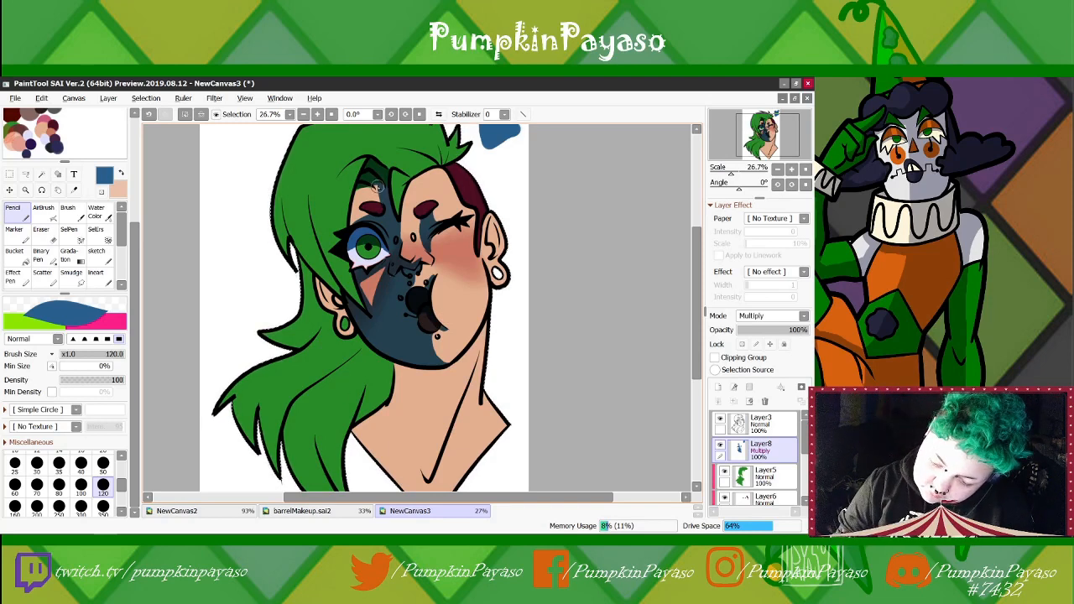
mouse_move(363, 195)
left_mouse_down()
mouse_move(355, 215)
mouse_move(377, 199)
mouse_move(353, 223)
mouse_move(361, 190)
mouse_move(376, 195)
left_mouse_up()
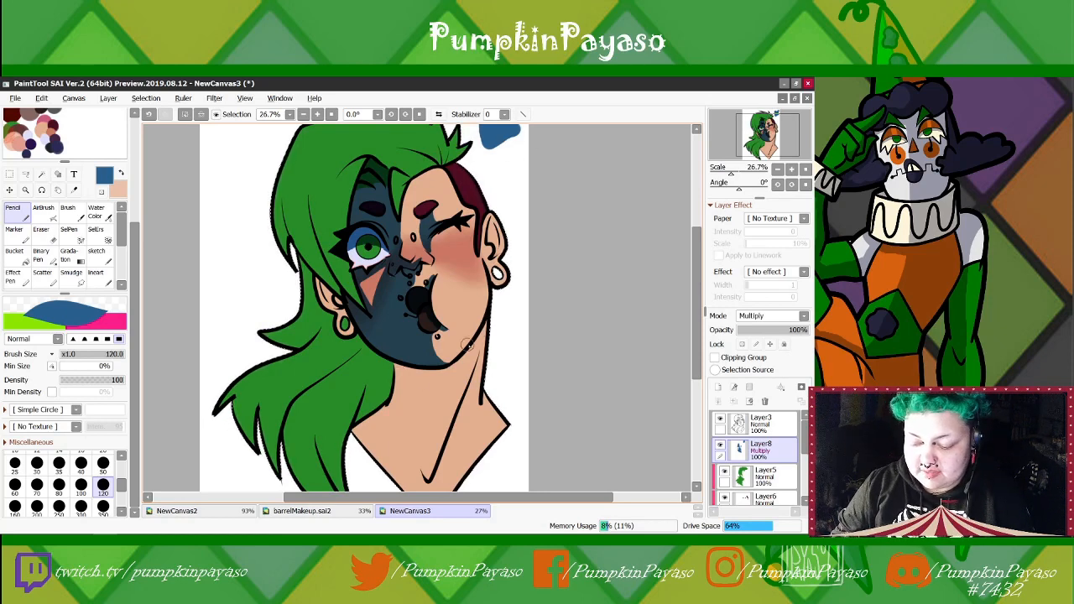
Paint the jaw's cast shadow across the neck, redoing the first diagonal stroke, and extend it down the neck edge beside the long hair
left_click_drag(455, 353, 396, 431)
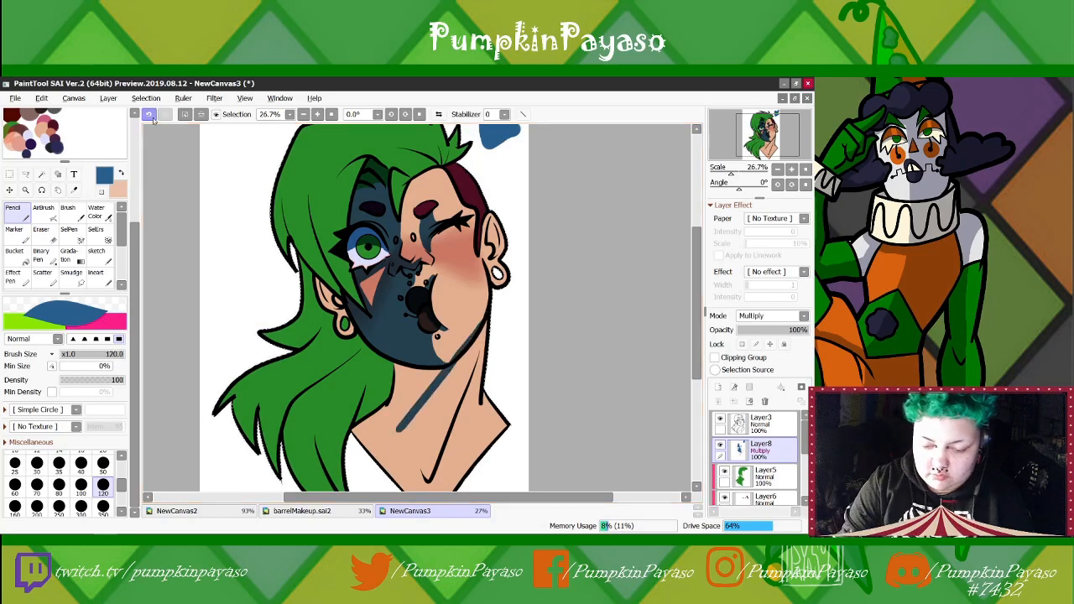
key("ctrl+z")
mouse_move(457, 359)
left_mouse_down()
mouse_move(398, 430)
mouse_move(381, 413)
mouse_move(395, 394)
mouse_move(391, 419)
mouse_move(413, 409)
mouse_move(452, 365)
mouse_move(439, 374)
mouse_move(402, 365)
mouse_move(440, 369)
mouse_move(406, 375)
mouse_move(401, 406)
mouse_move(429, 383)
left_mouse_up()
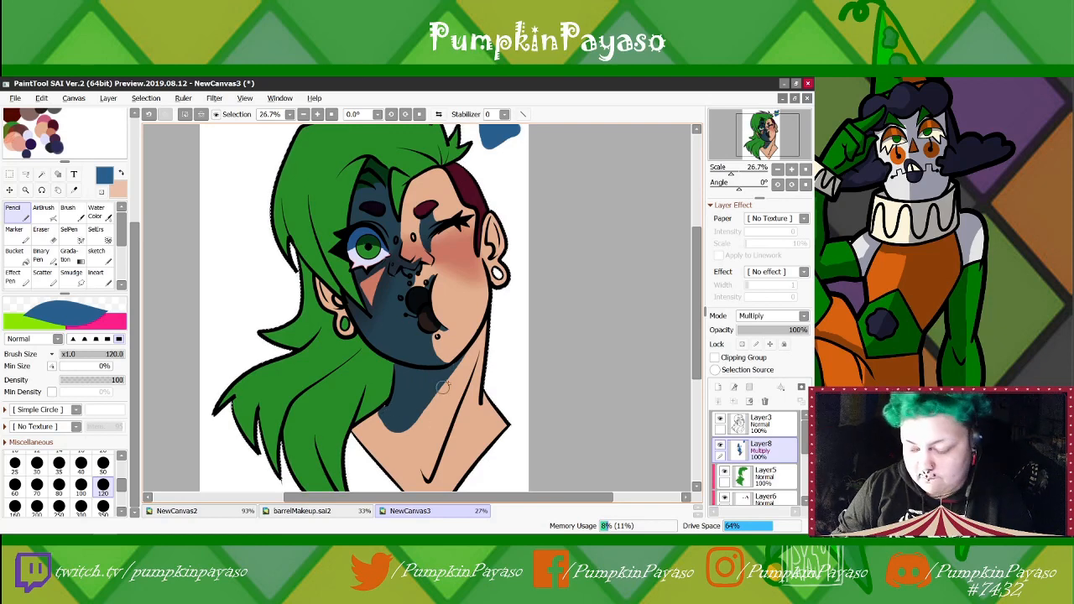
mouse_move(383, 410)
left_mouse_down()
mouse_move(356, 429)
mouse_move(381, 413)
mouse_move(351, 458)
mouse_move(375, 447)
left_mouse_up()
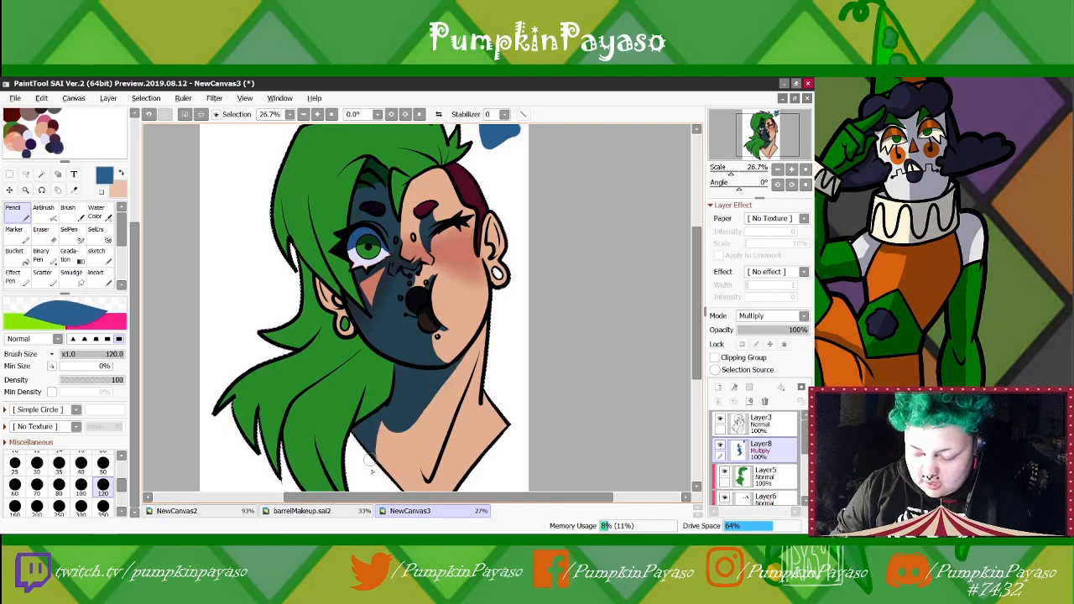
Paint shadows along the neck's diagonal tendon line and down the chest's lower edge to its pointed tip
scroll(657, 271, "down", 3)
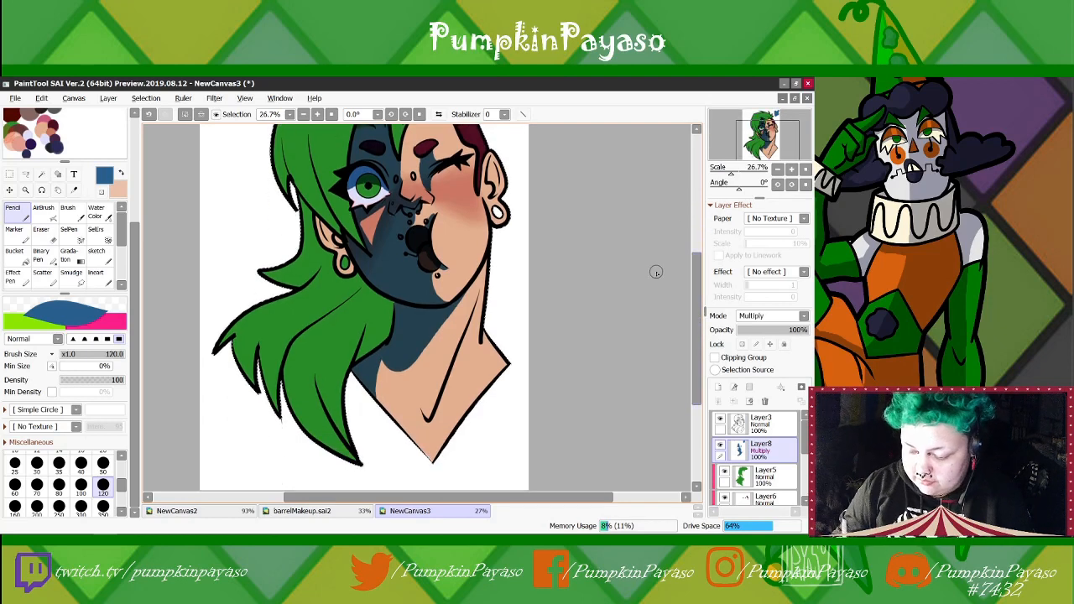
left_click_drag(422, 409, 455, 350)
mouse_move(384, 364)
left_mouse_down()
mouse_move(421, 465)
mouse_move(377, 356)
mouse_move(417, 461)
mouse_move(368, 376)
mouse_move(407, 454)
mouse_move(378, 354)
mouse_move(437, 466)
mouse_move(390, 395)
mouse_move(439, 470)
mouse_move(388, 392)
mouse_move(395, 398)
mouse_move(386, 355)
mouse_move(419, 446)
mouse_move(379, 365)
mouse_move(439, 465)
left_mouse_up()
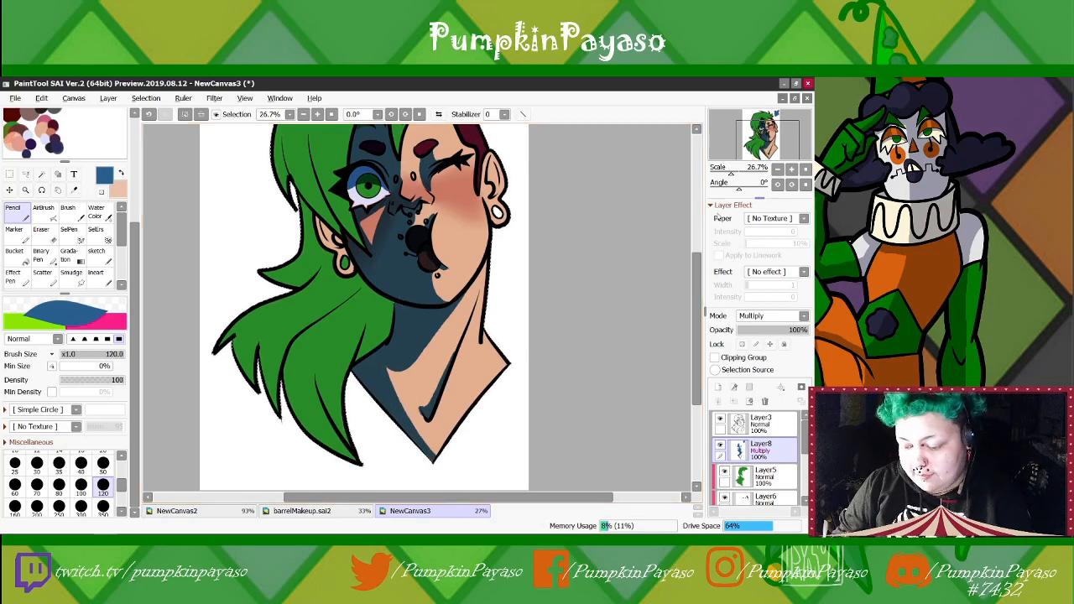
Shade the ear and earring beside the long hair, and add shadow inside the ear on the winking side
left_click_drag(419, 294, 413, 375)
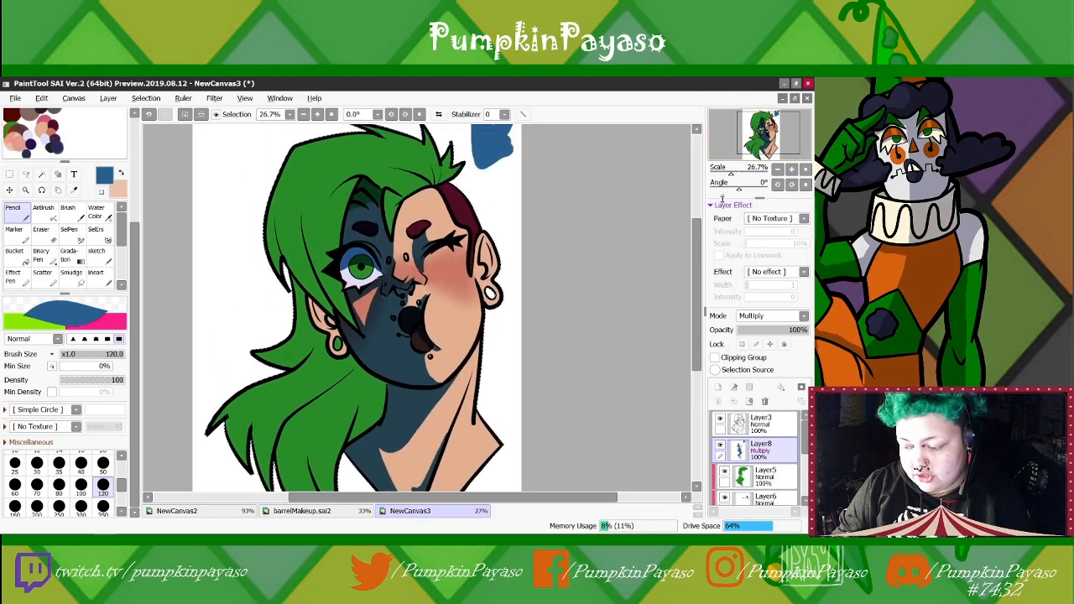
left_click_drag(732, 173, 732, 176)
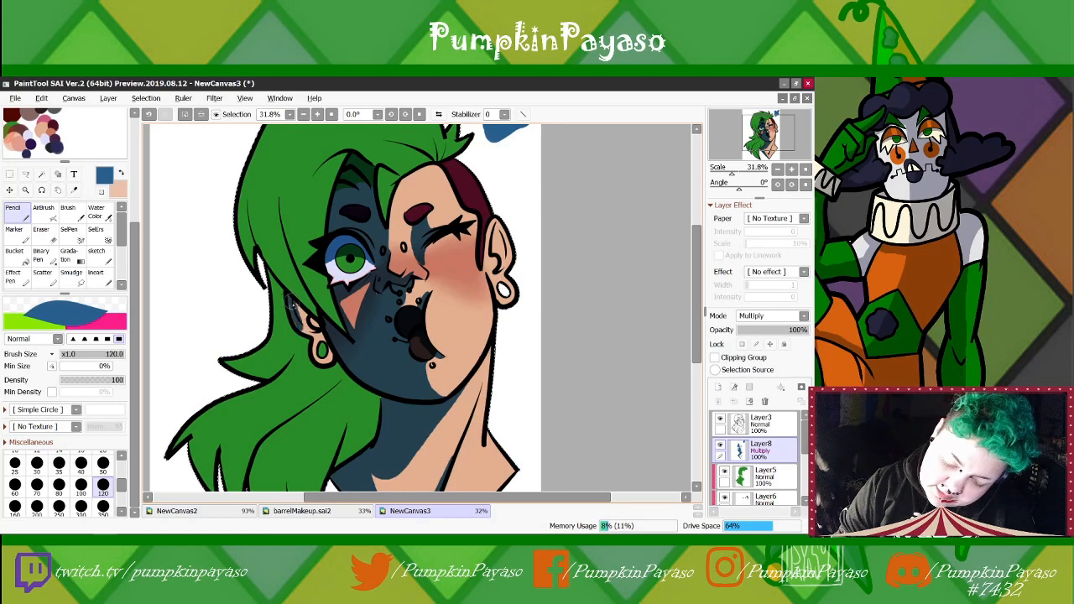
left_click_drag(307, 309, 297, 309)
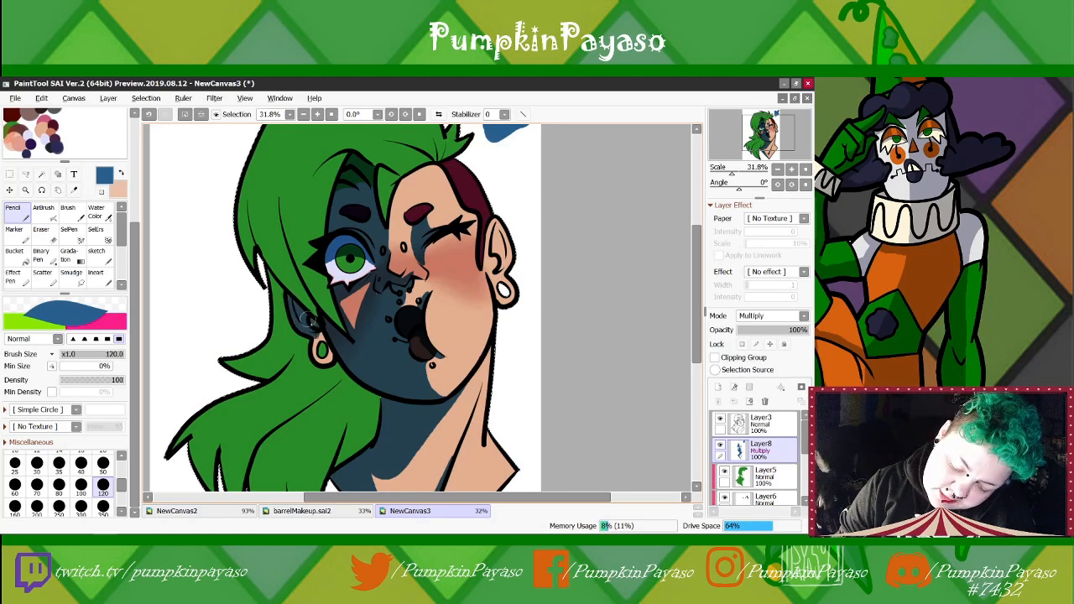
left_click_drag(314, 342, 331, 357)
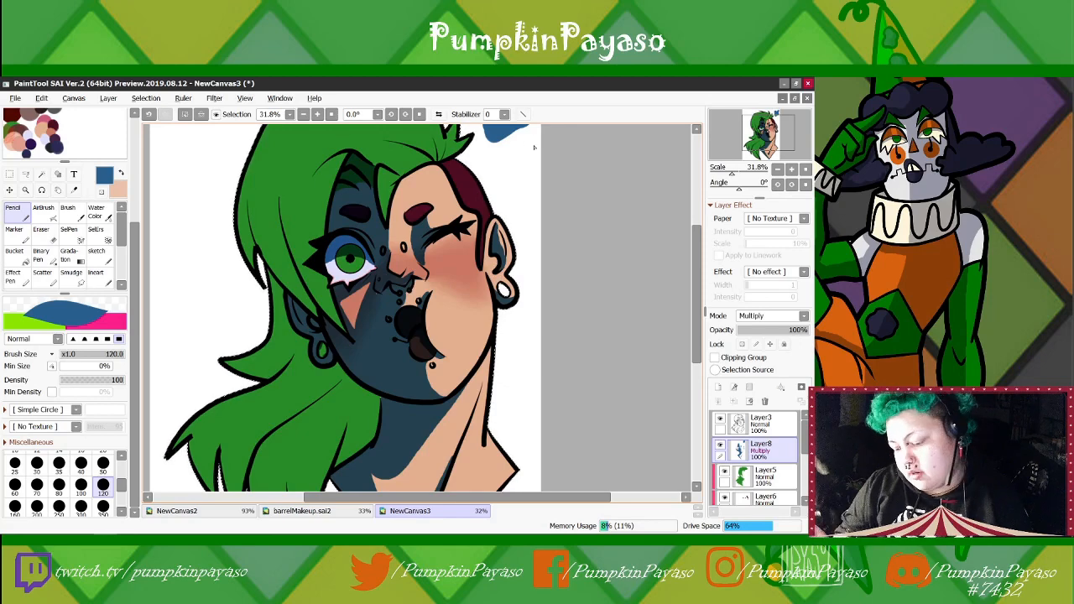
Lower the Multiply shadow layer's opacity to 47%
left_click_drag(767, 133, 767, 127)
left_click_drag(738, 174, 732, 174)
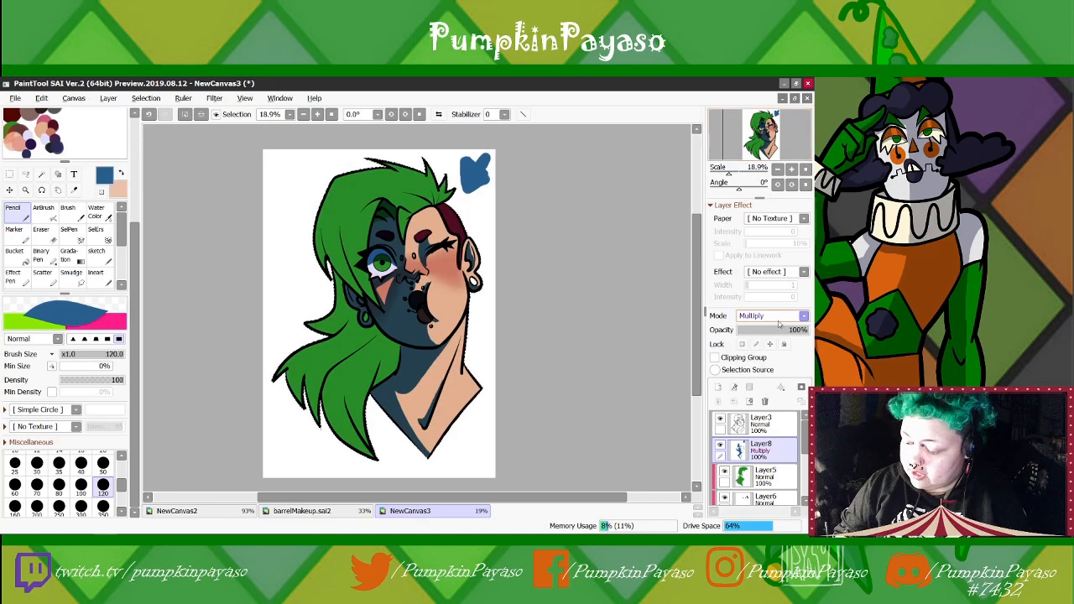
left_click_drag(793, 330, 770, 334)
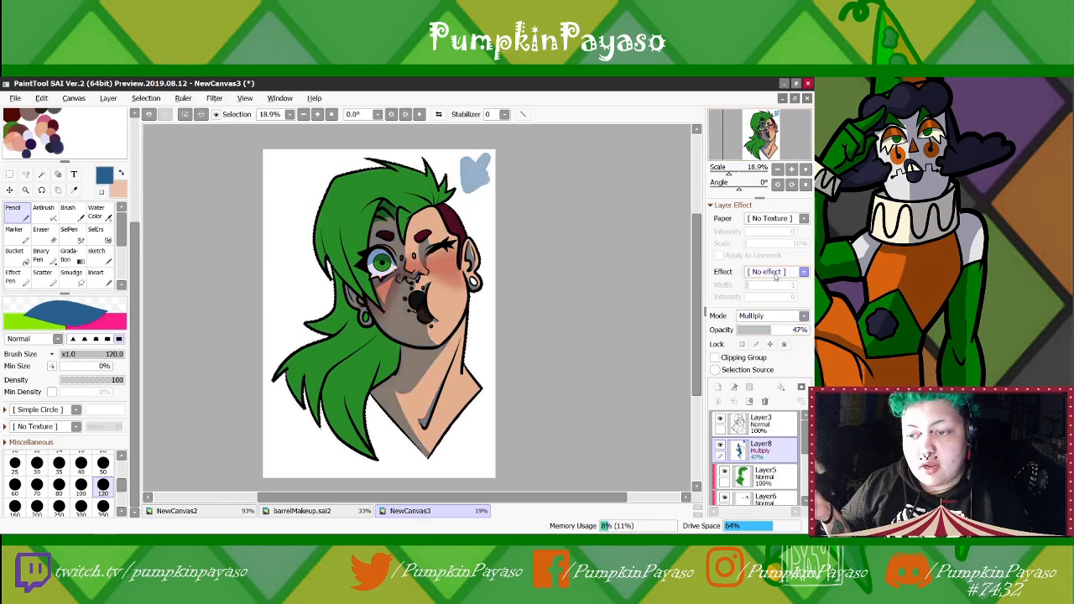